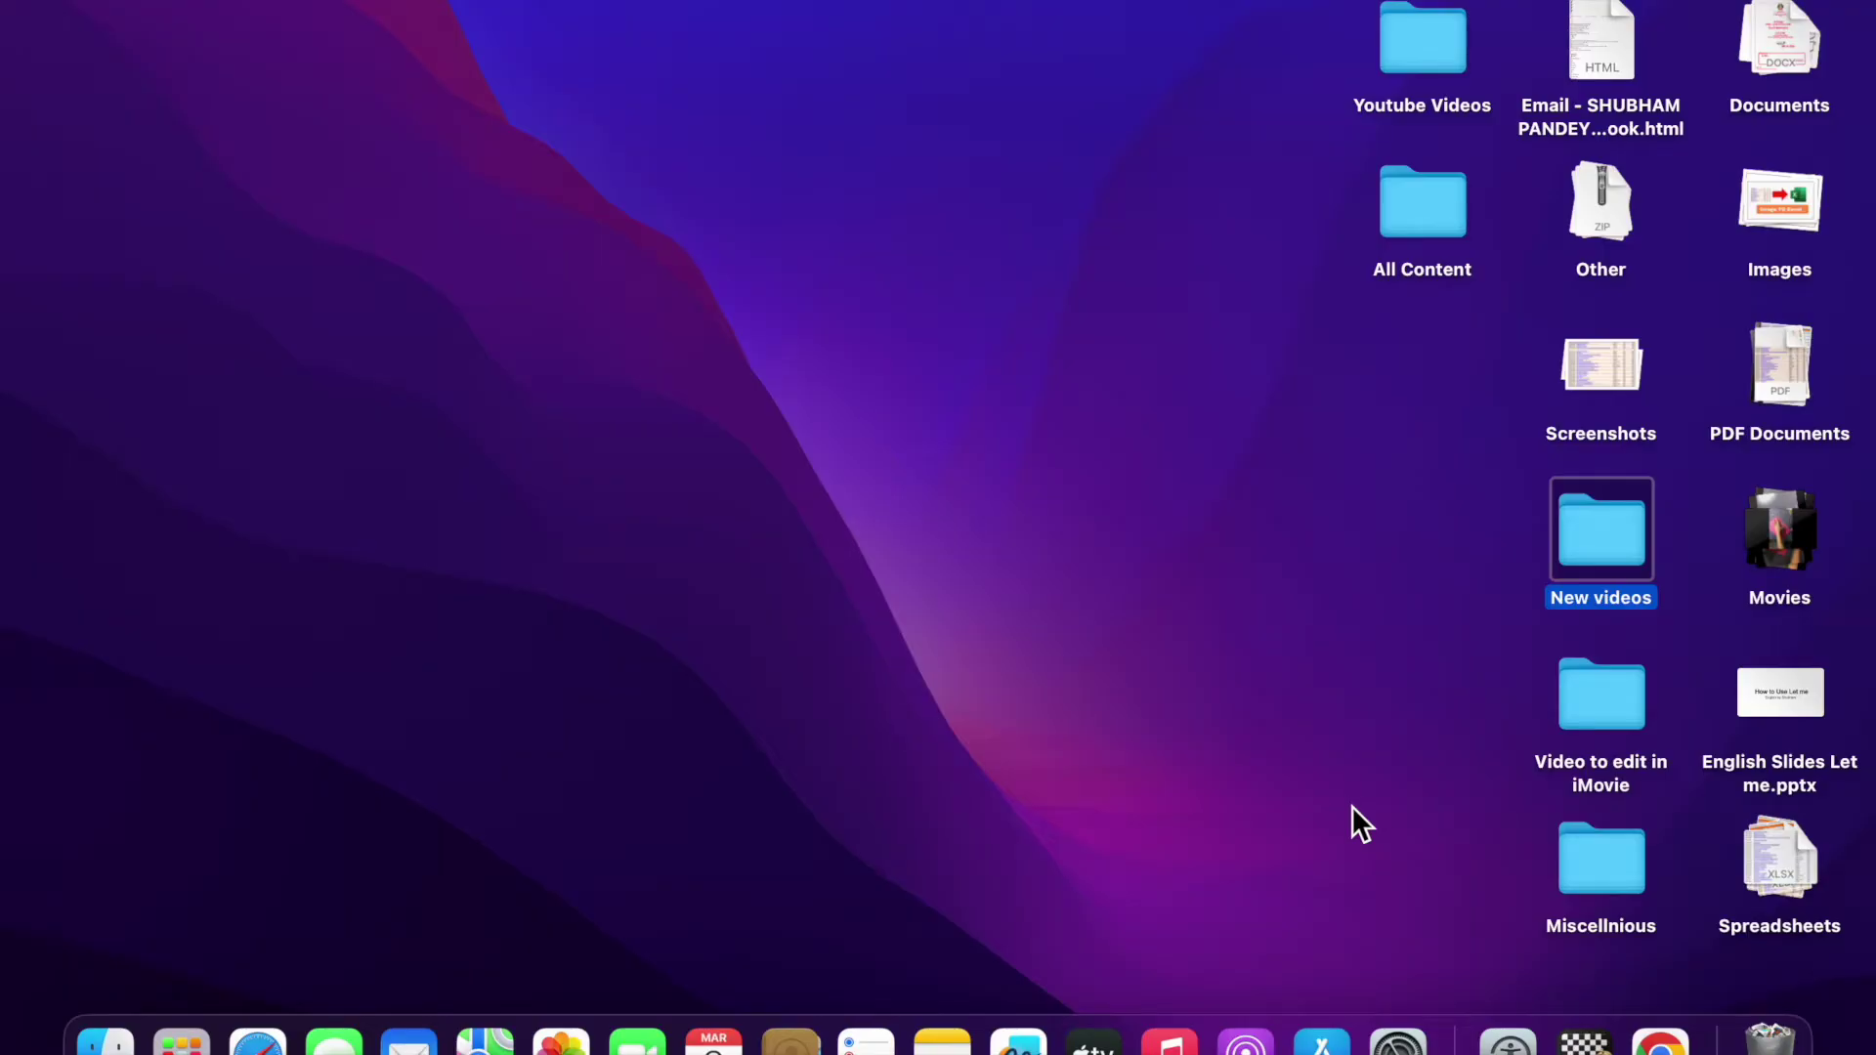
Step: Switch to Outlook, start a new Mail message from the New email dropdown and pop it out
key(ctrl+Right)
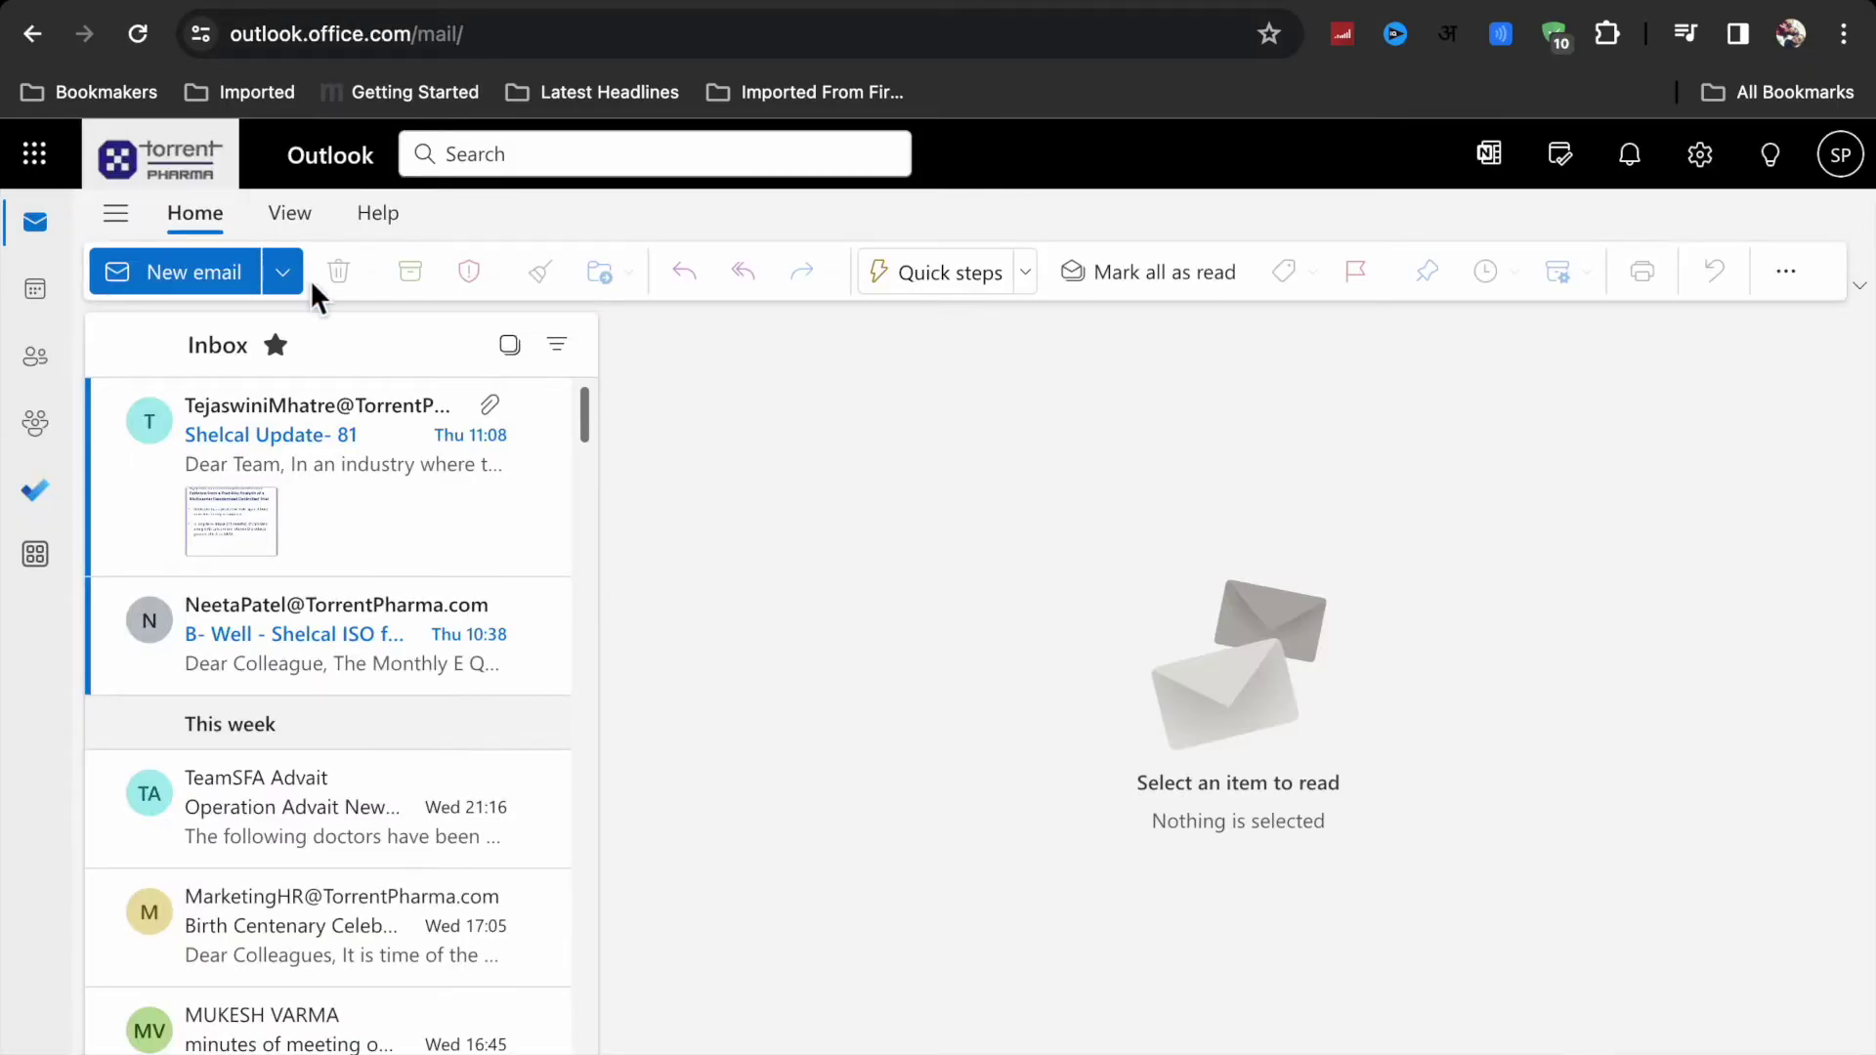
click(283, 271)
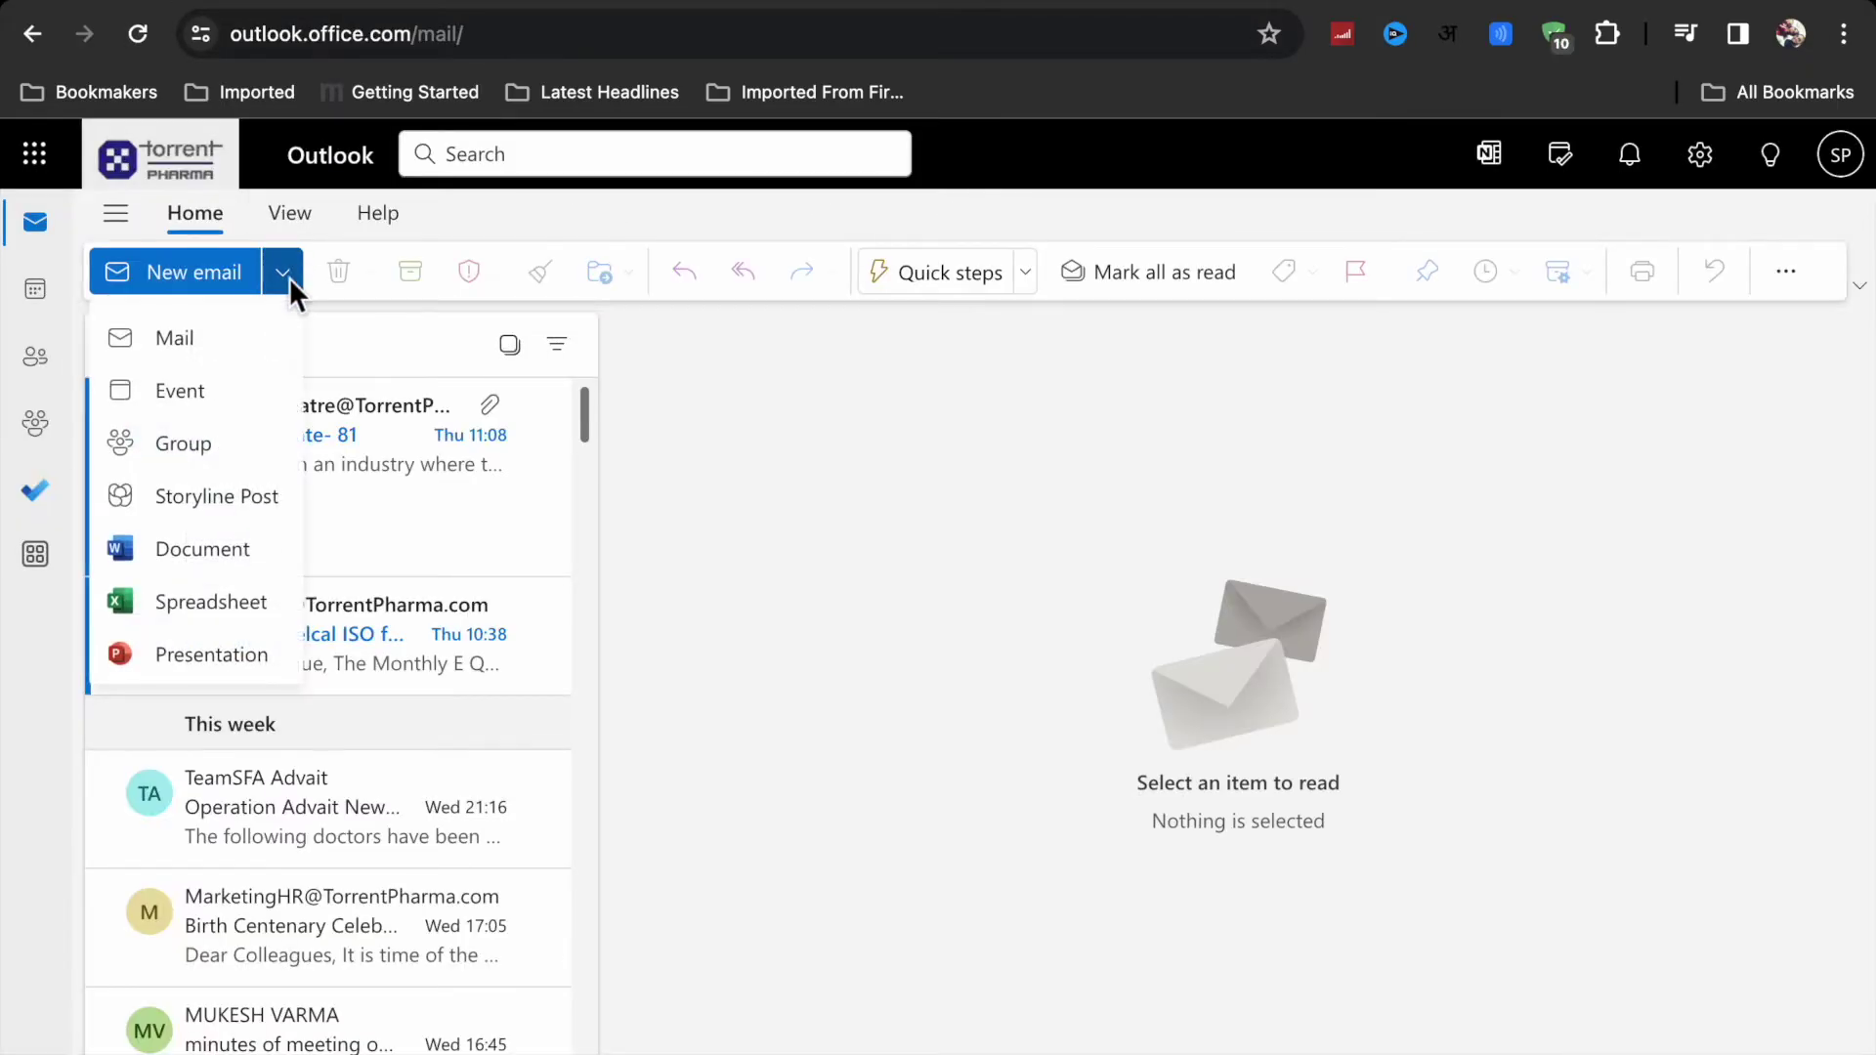
click(209, 346)
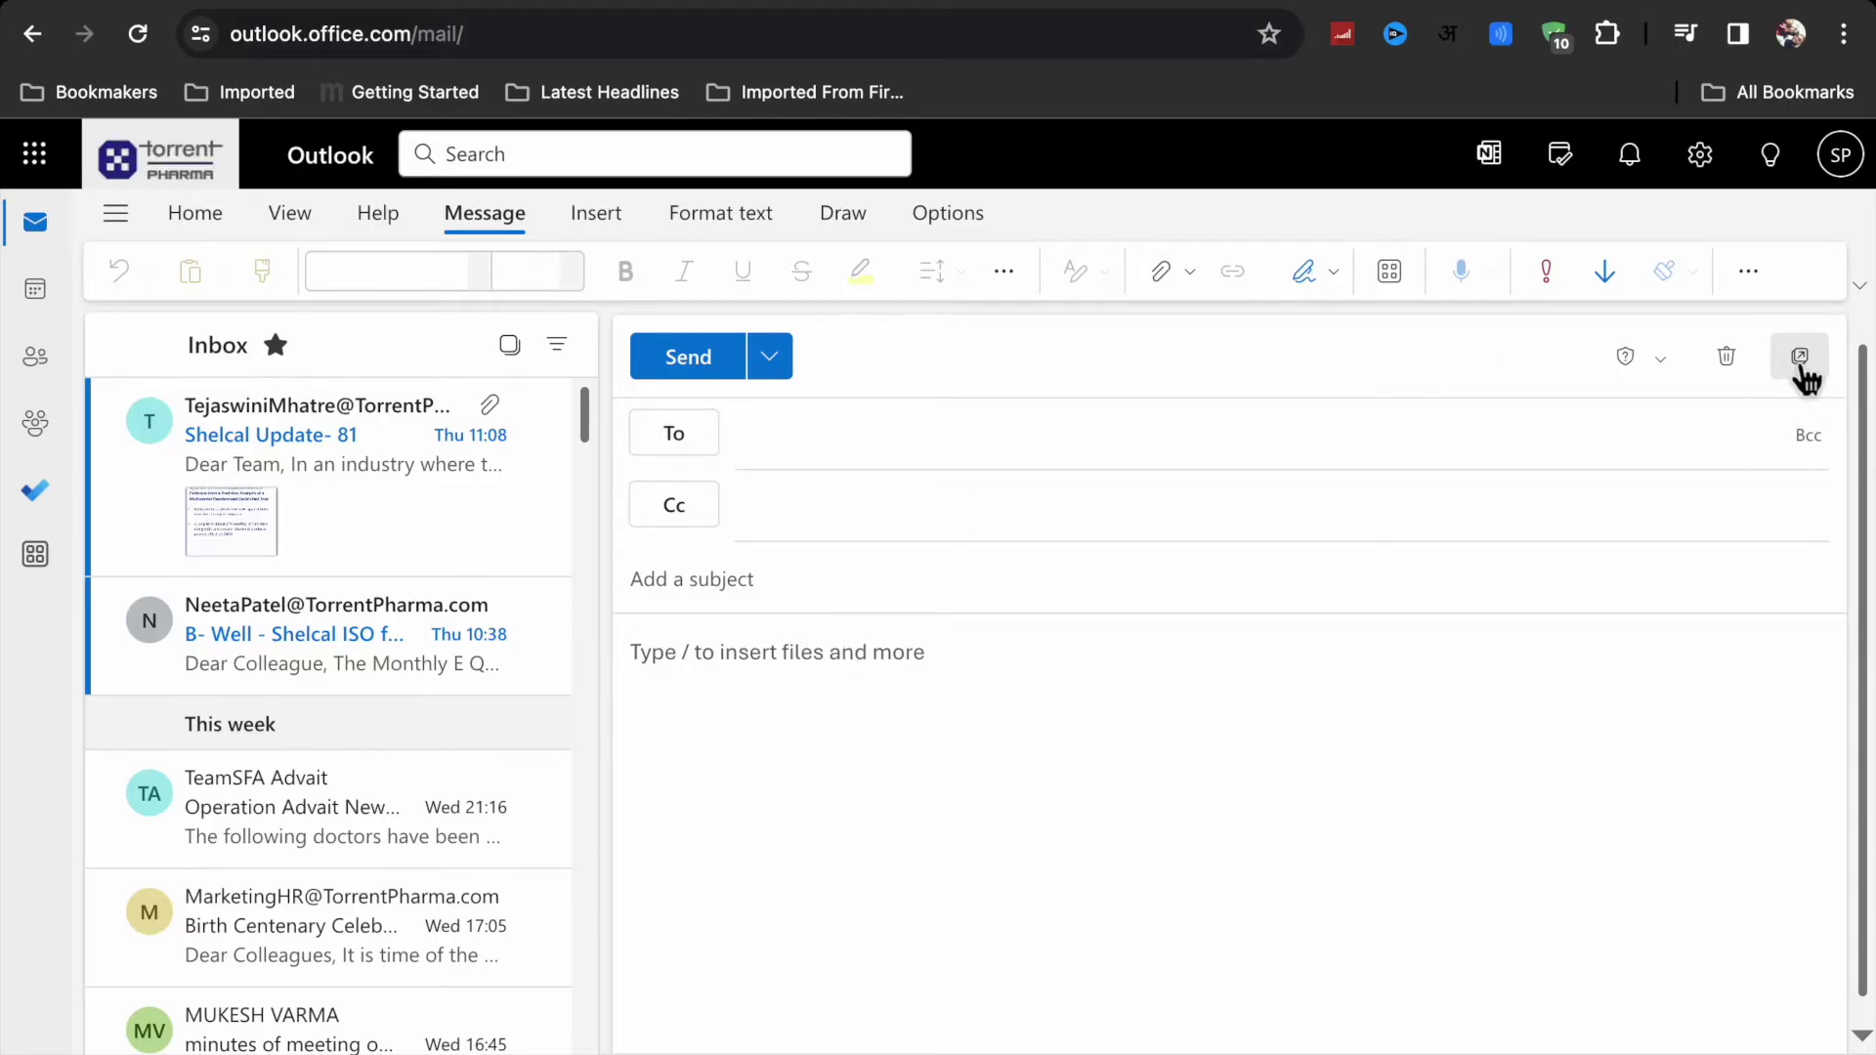
click(1800, 357)
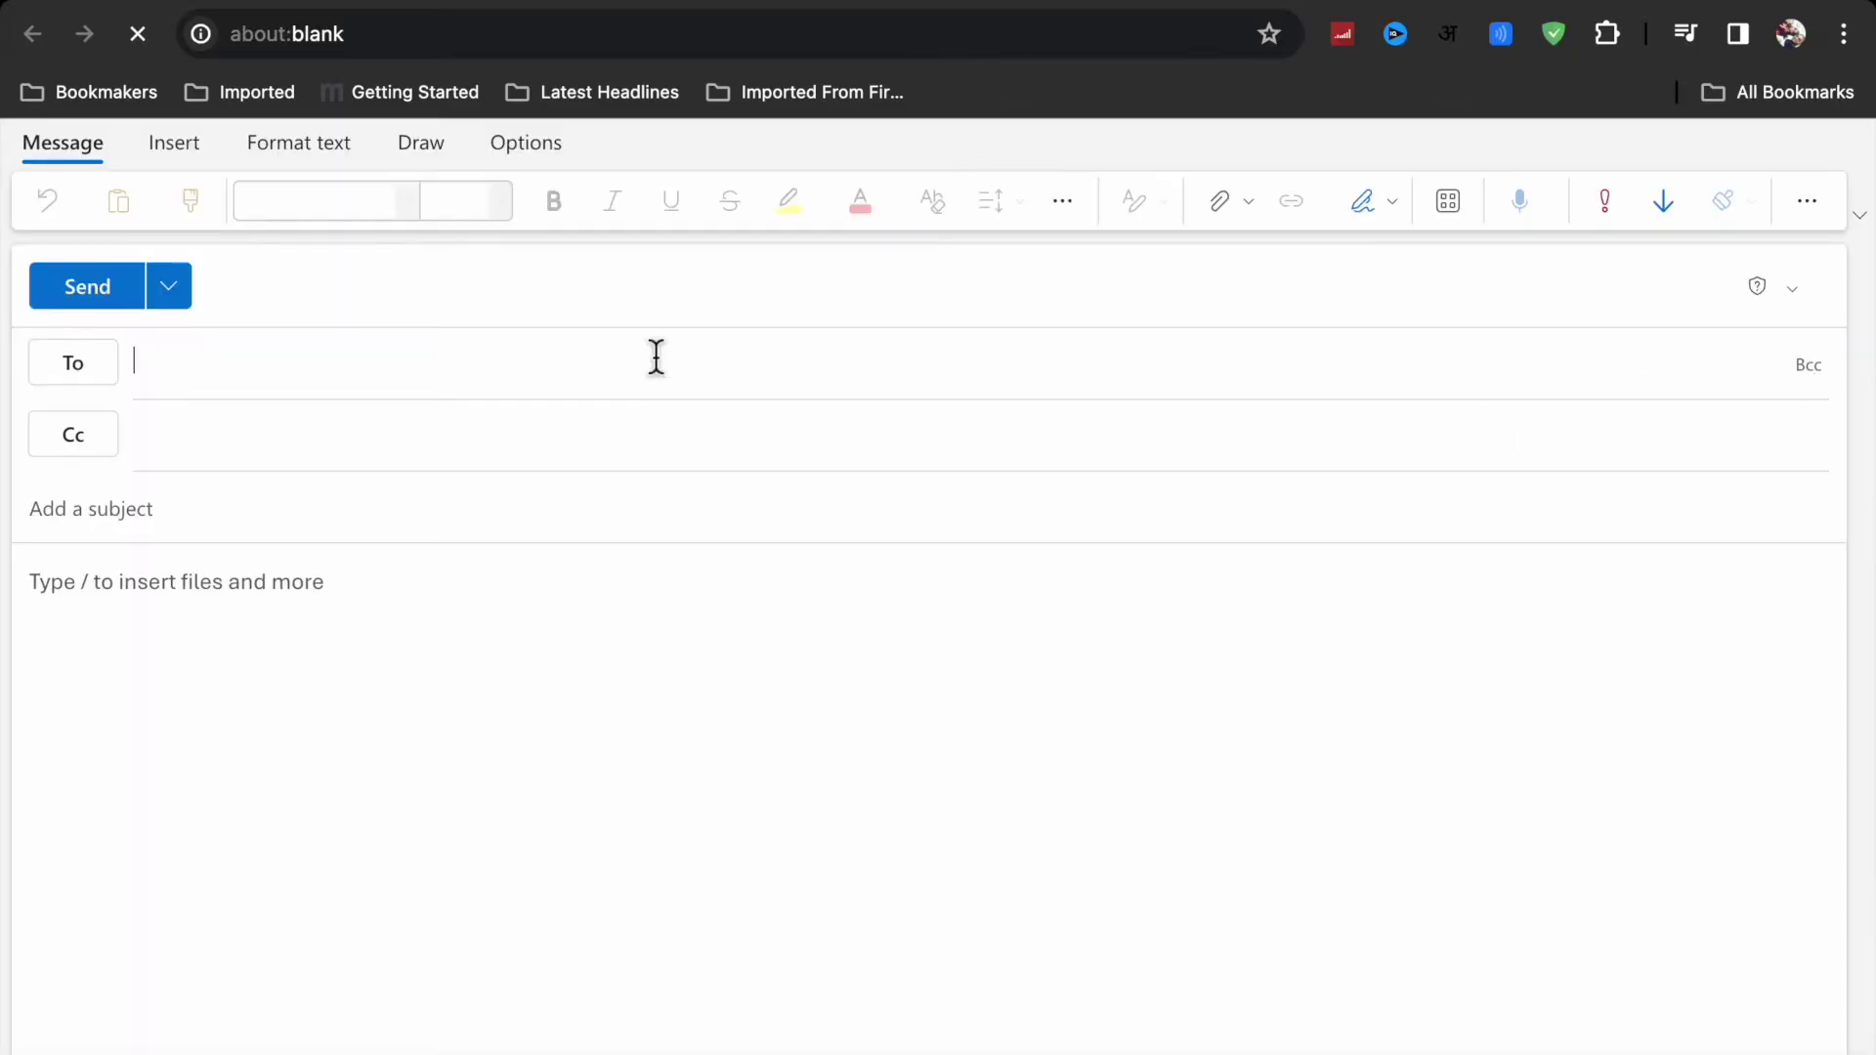
Step: Show and dismiss the draft's extra options menu, then place the cursor in the body
click(1811, 201)
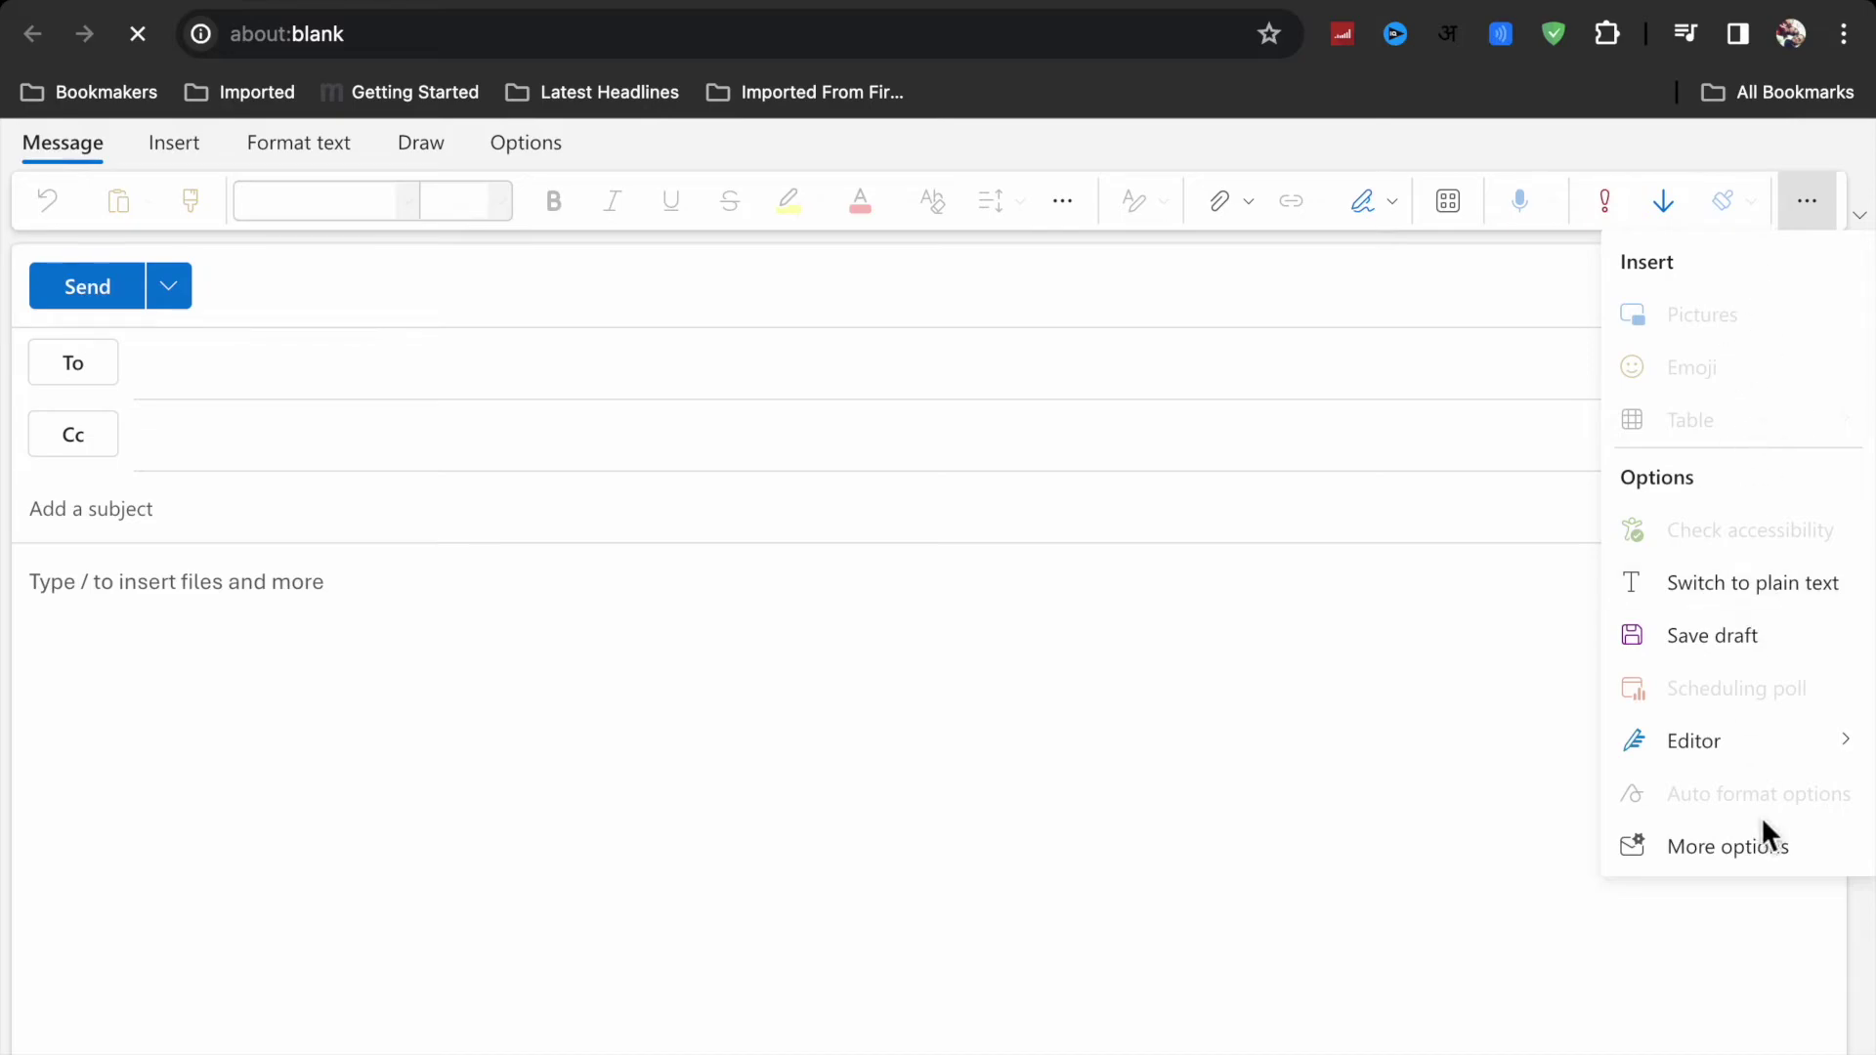
click(1355, 879)
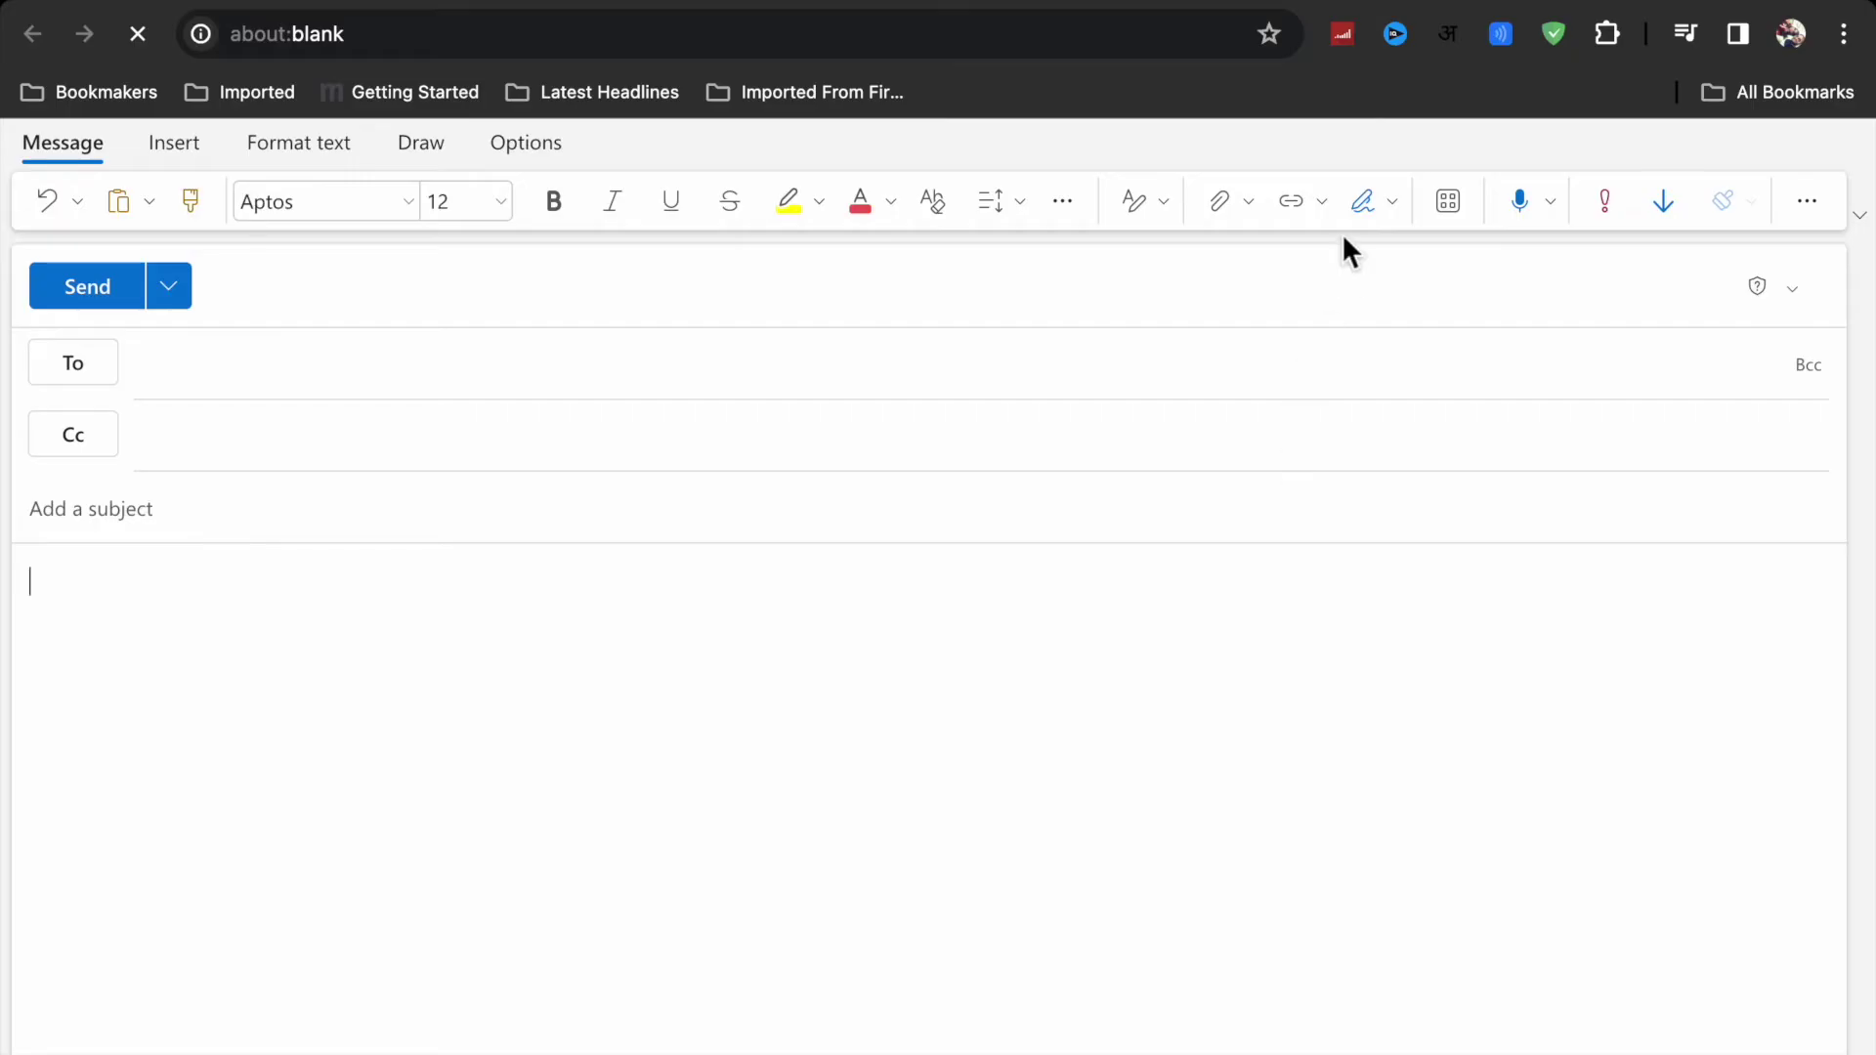
Step: Save a new My Templates entry titled 'Meeting' with body text 'i am'
click(1450, 201)
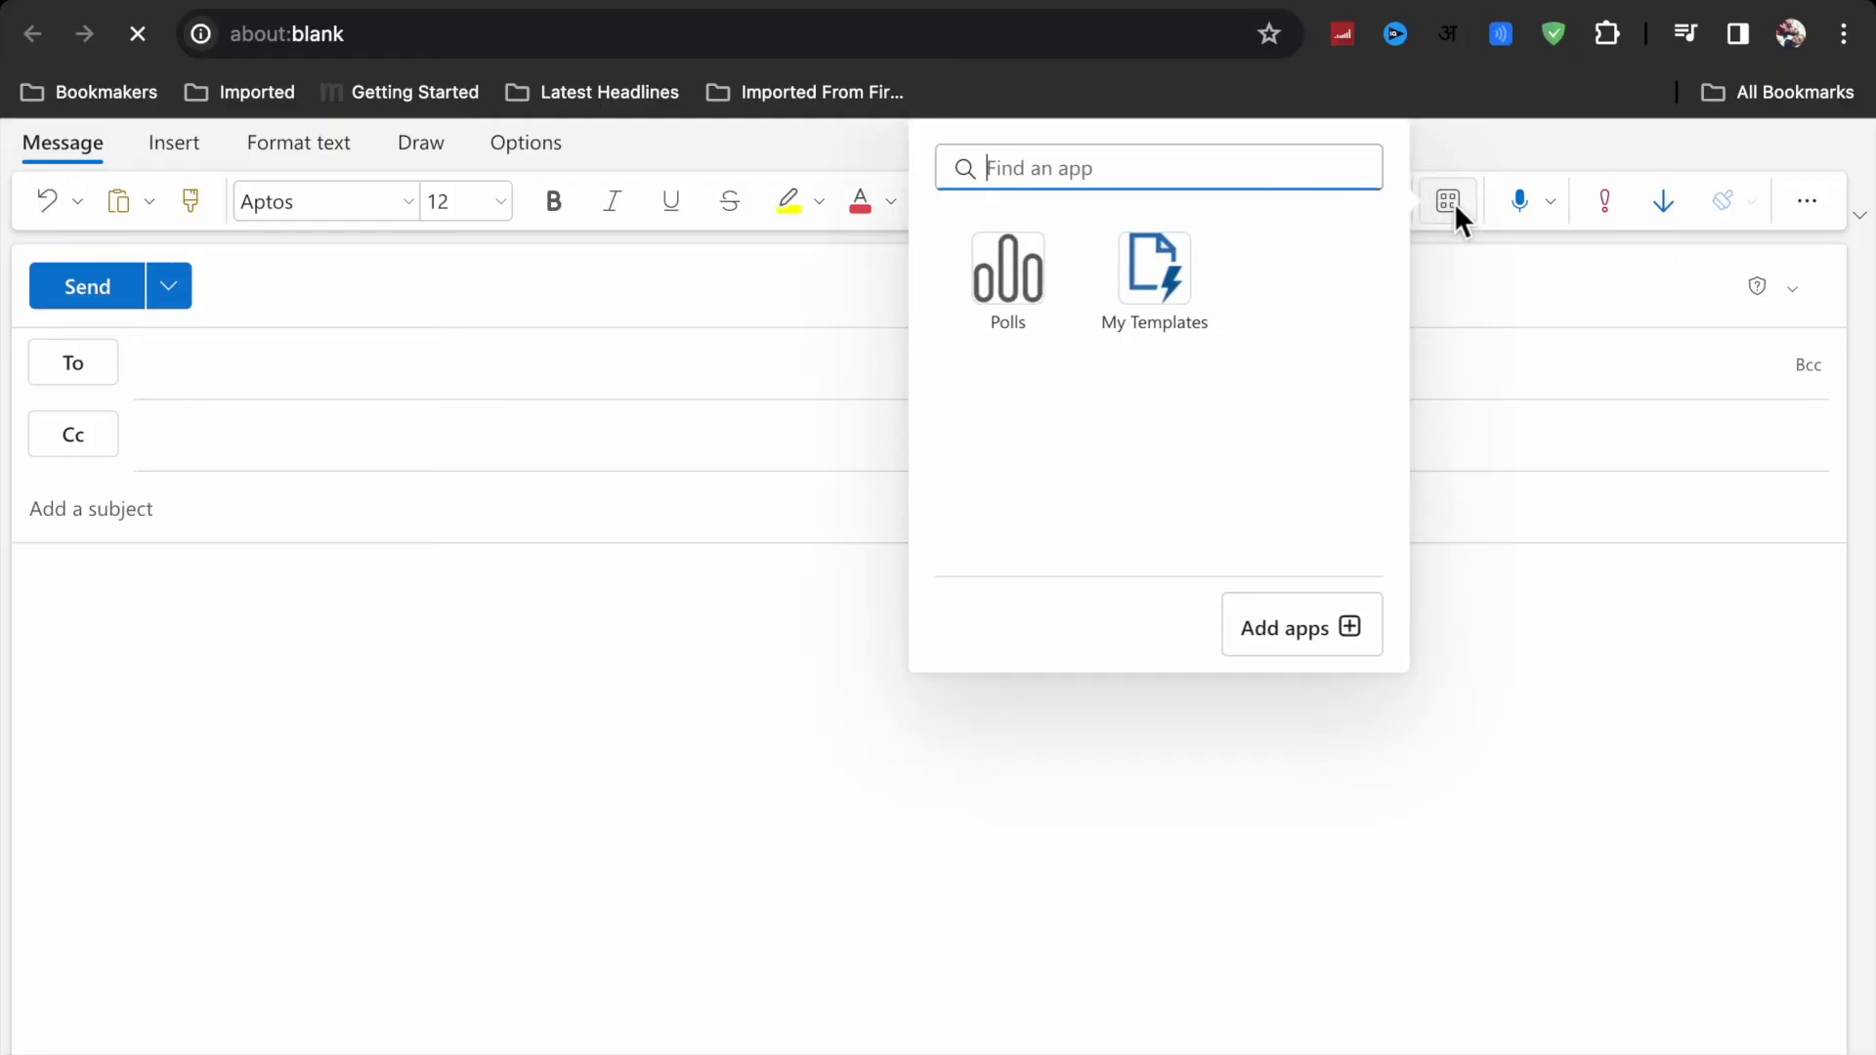
click(1165, 300)
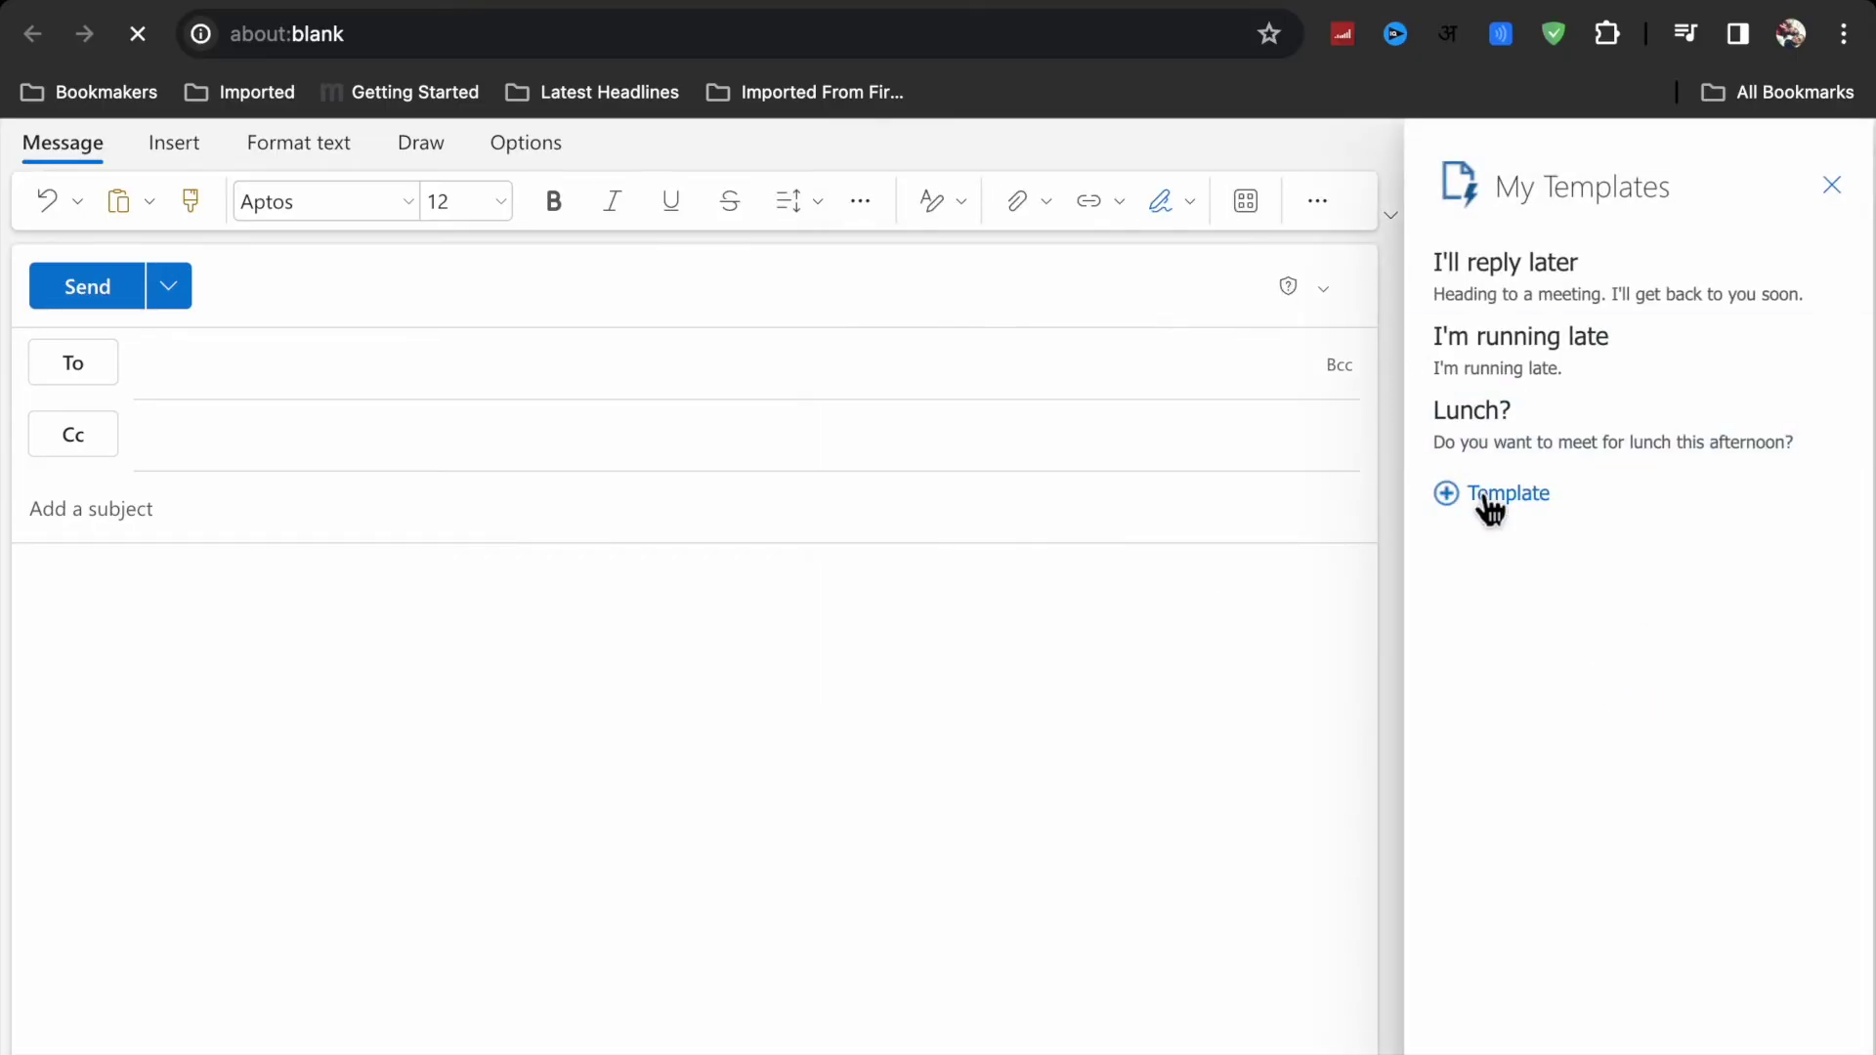
click(1490, 499)
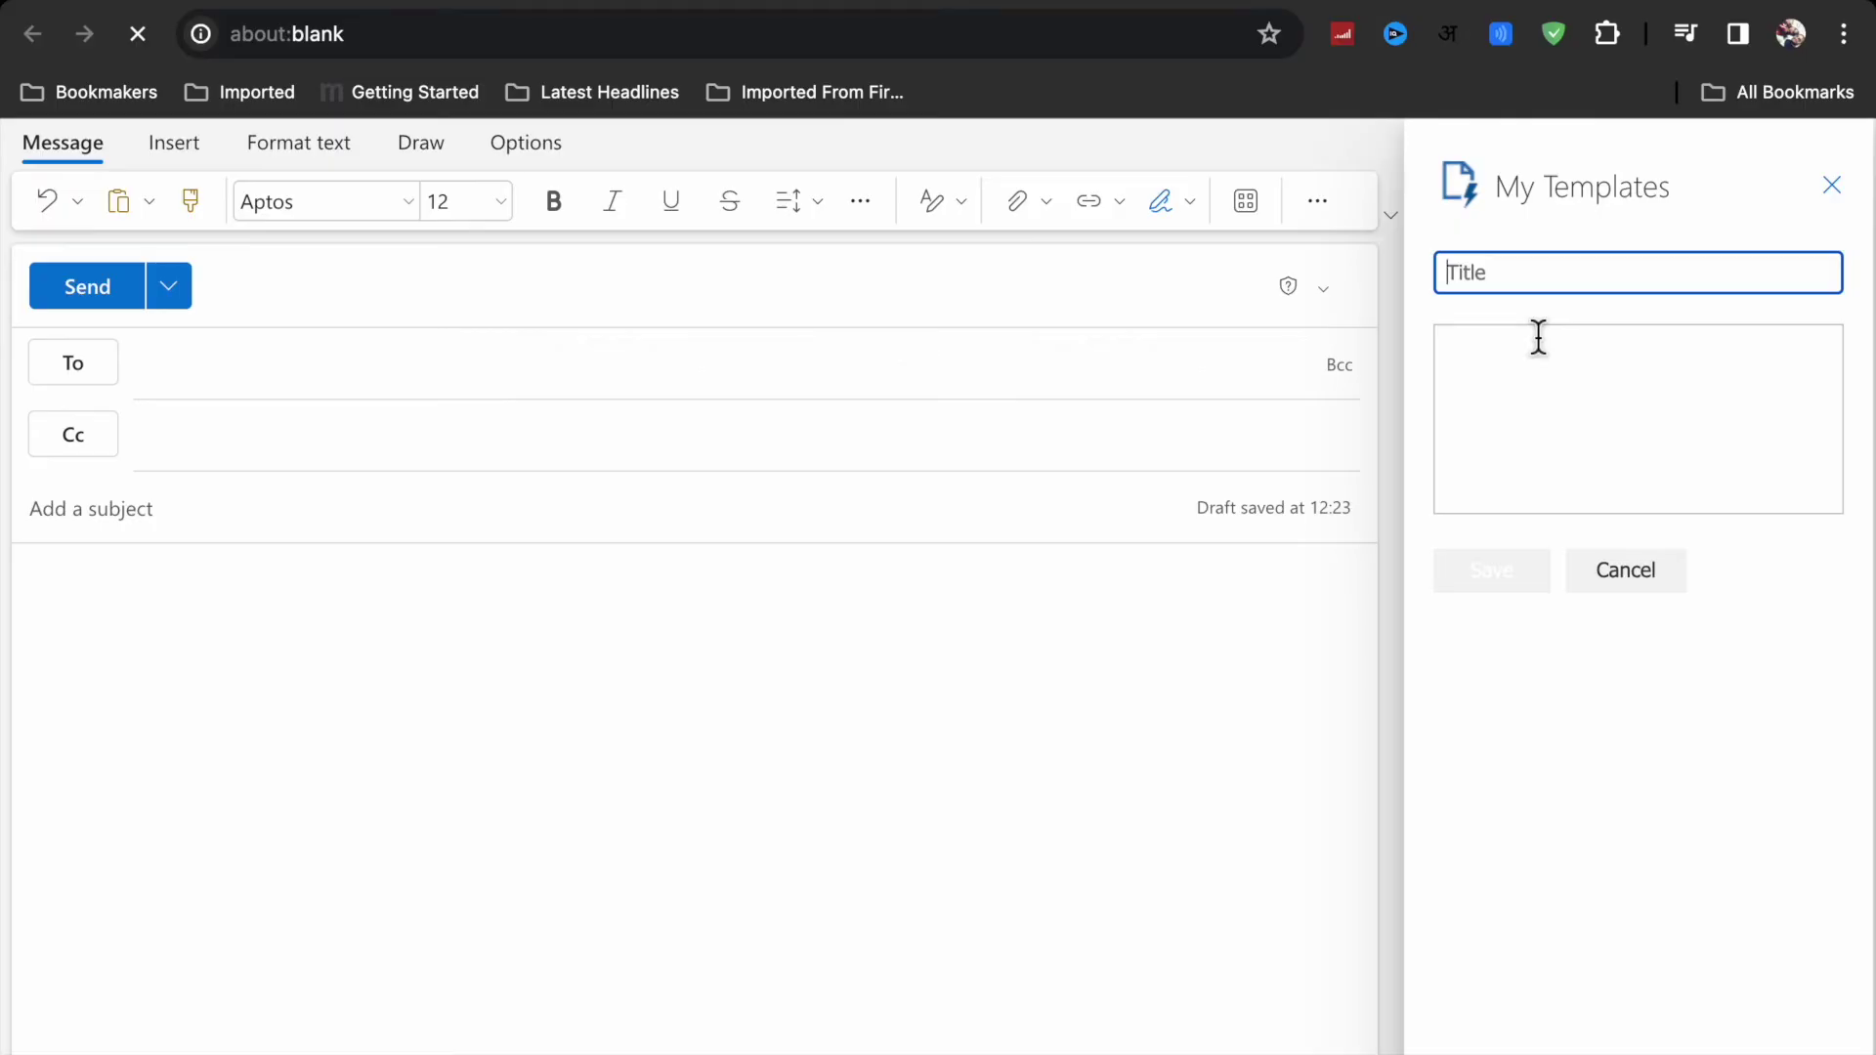
text(Meeting)
click(1578, 410)
text(i am)
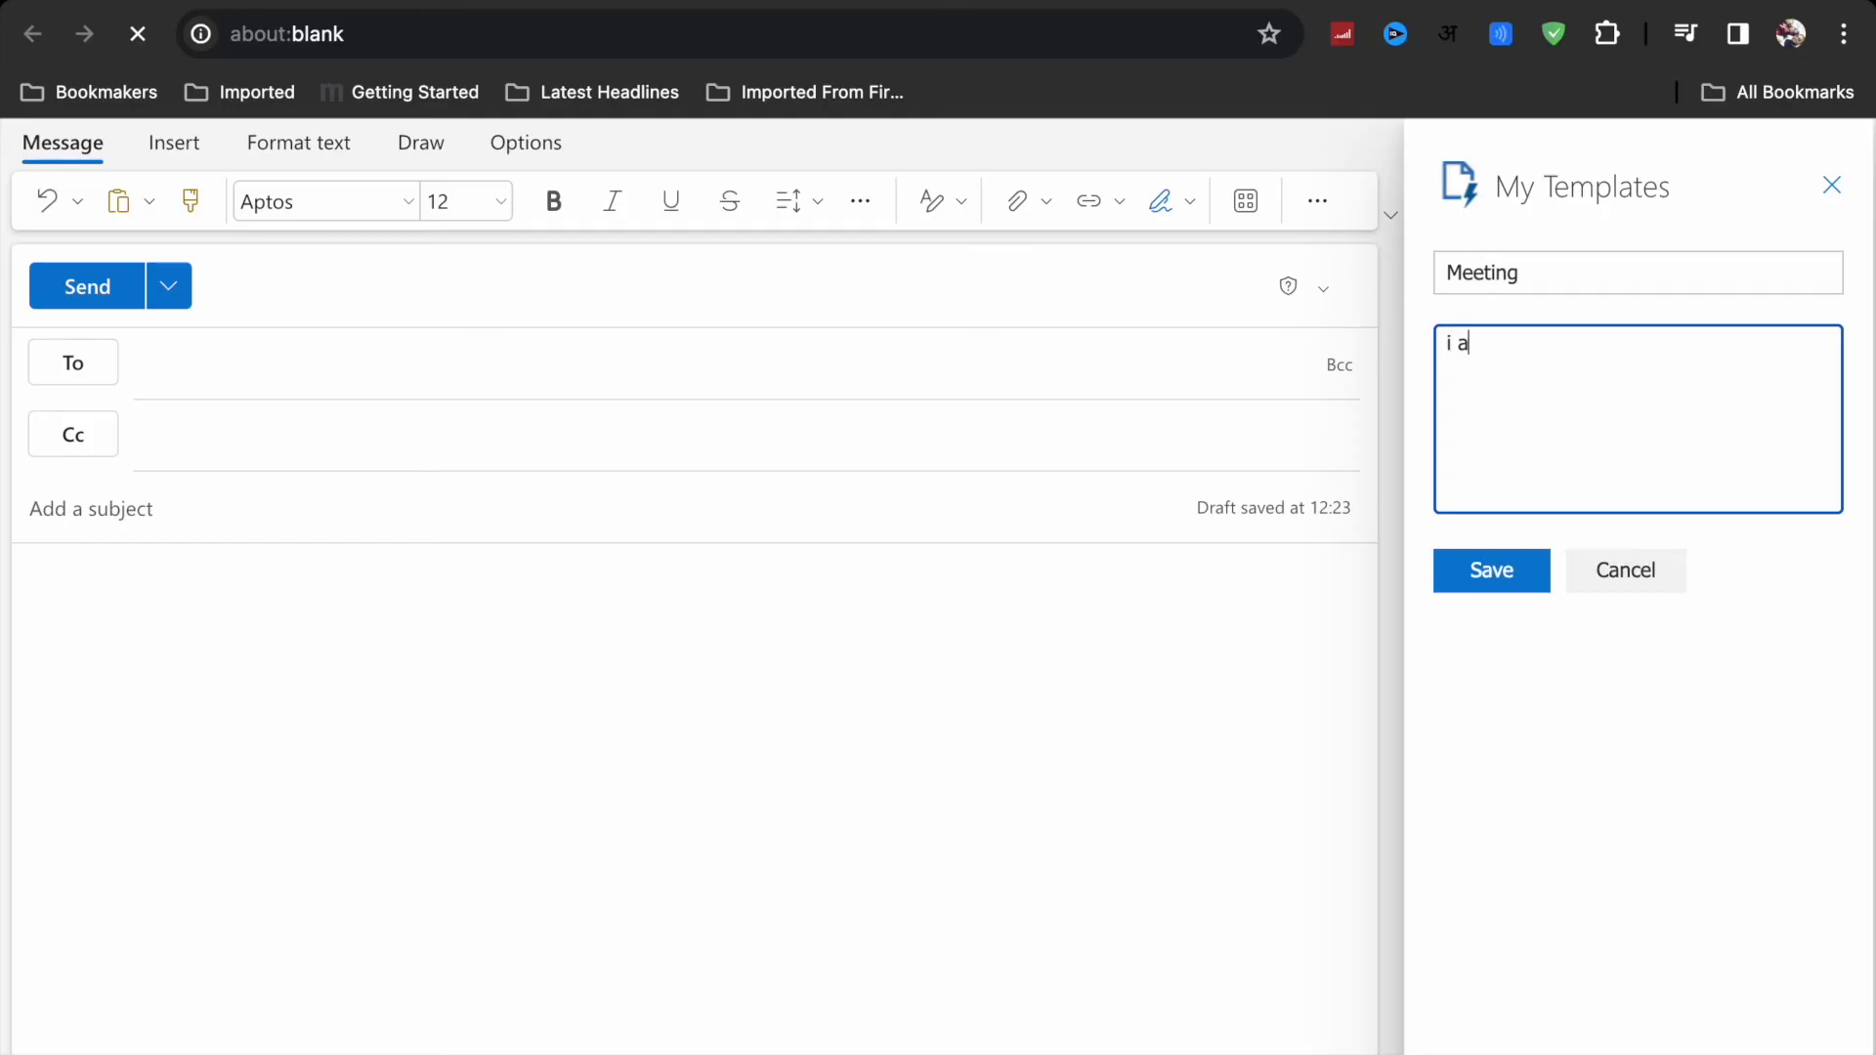
click(1492, 568)
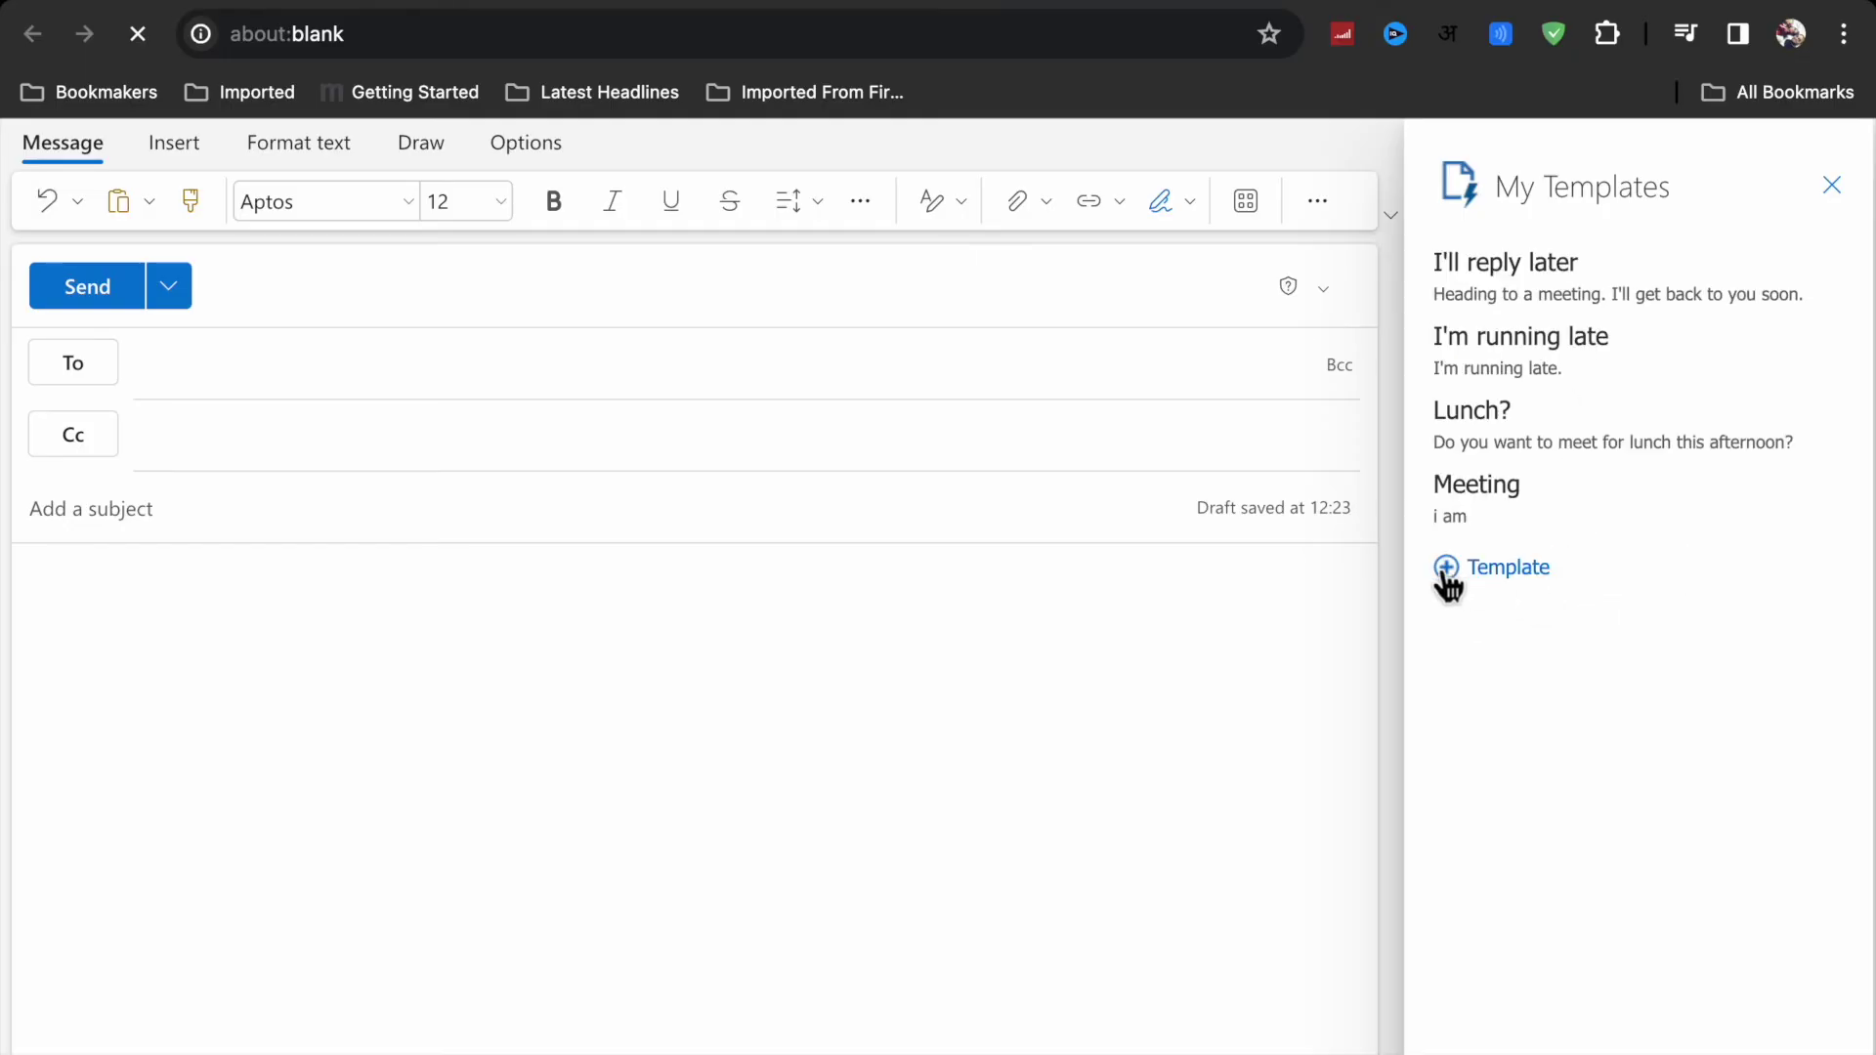
Step: Close My Templates, then show and dismiss the extra message options menu
click(1831, 187)
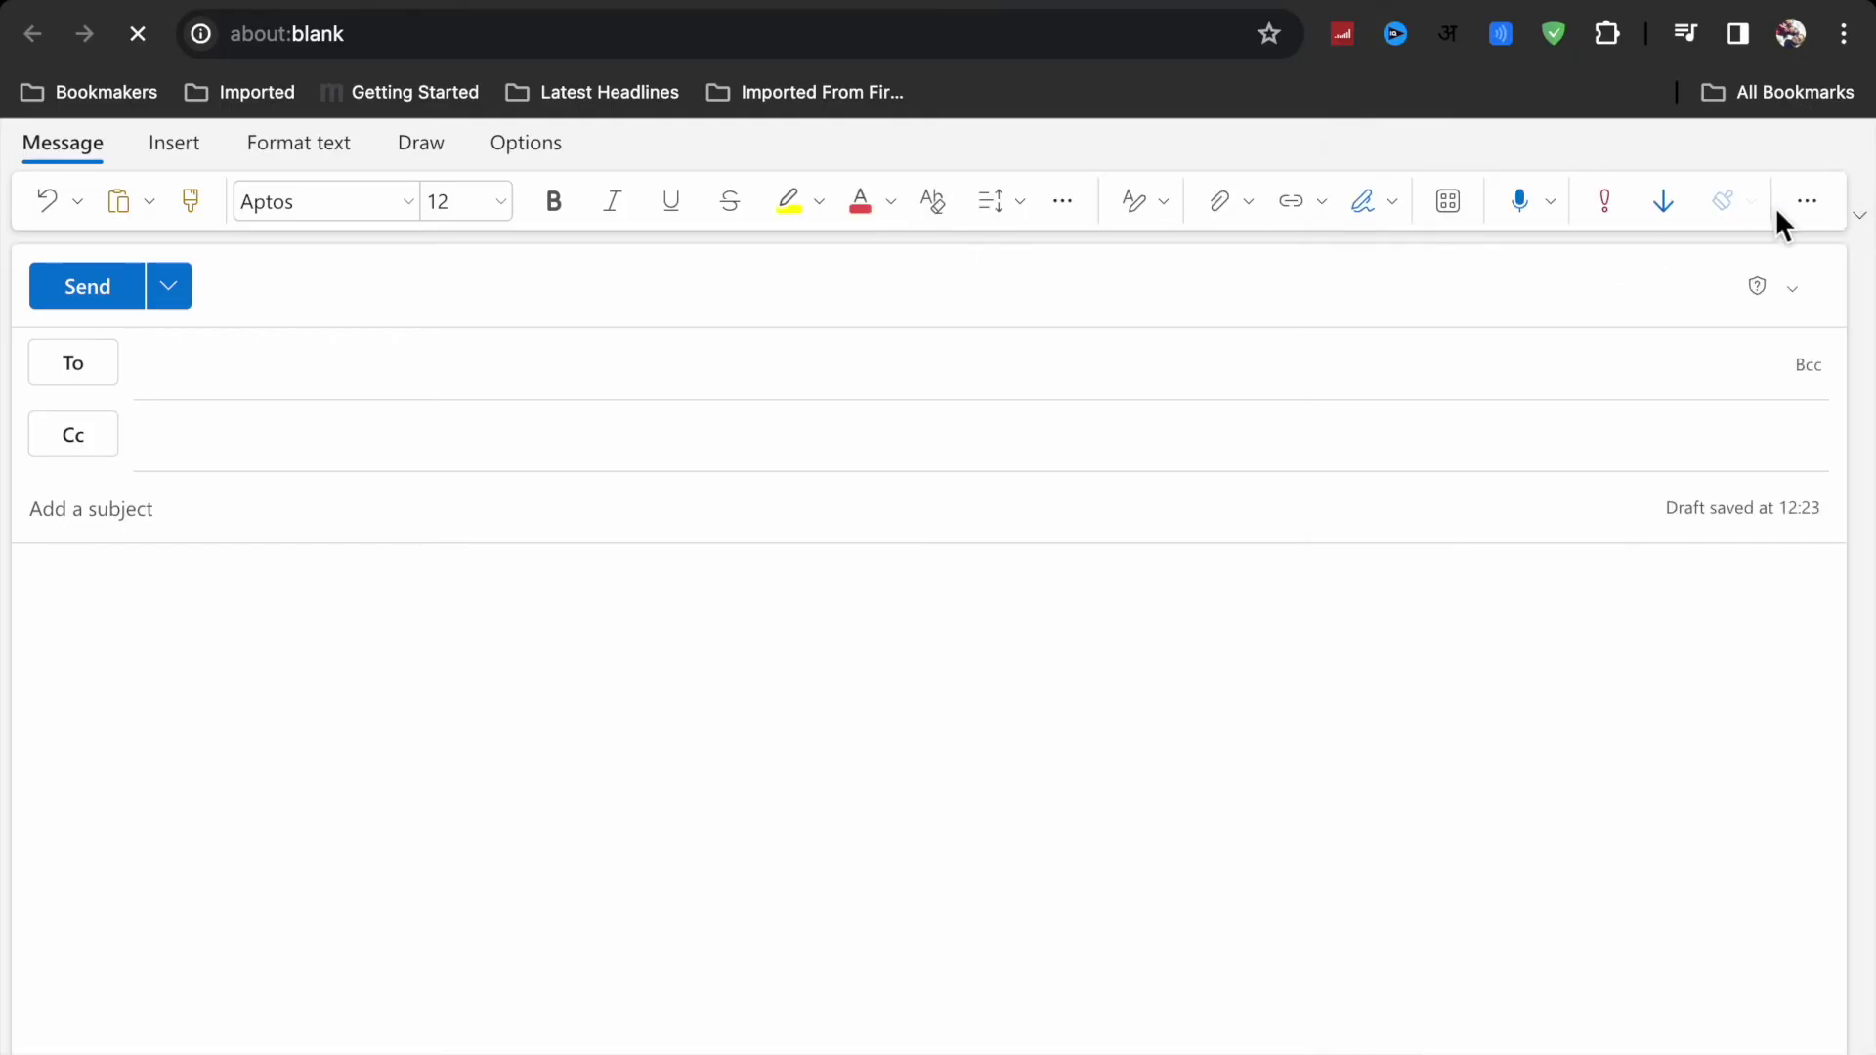
click(1804, 201)
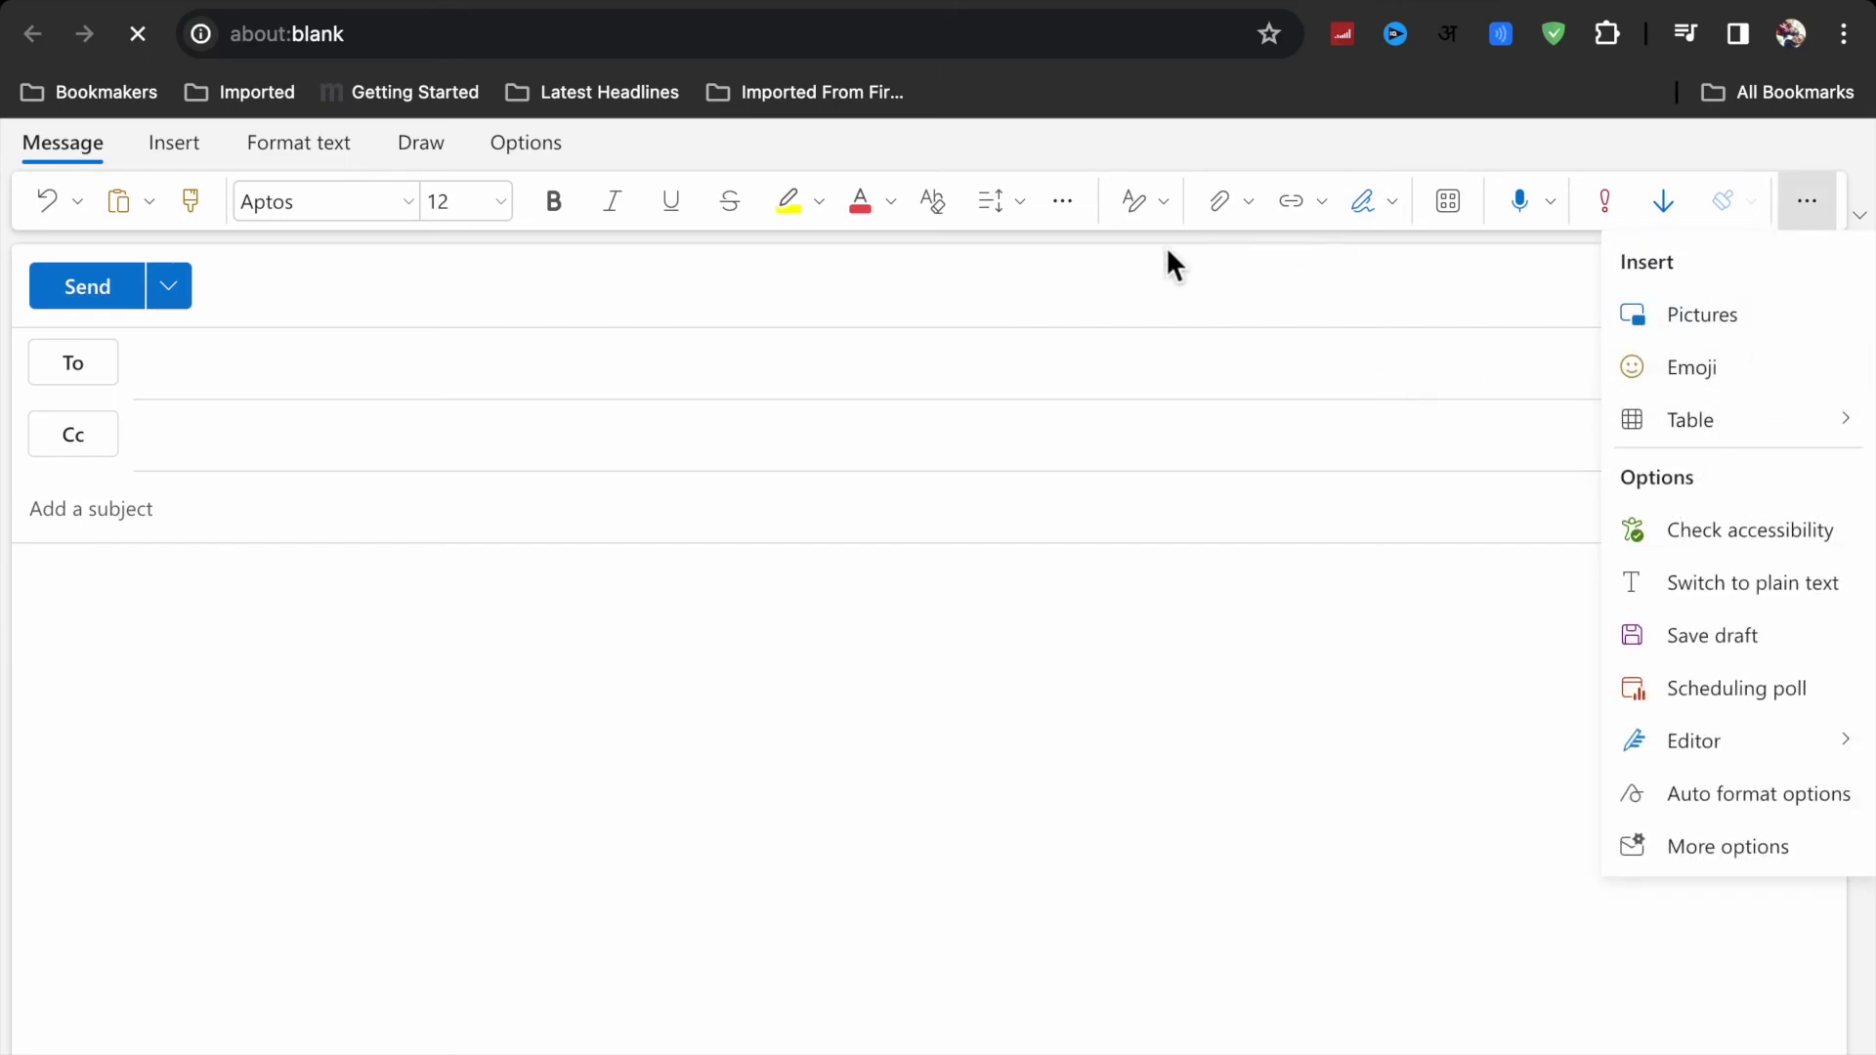
click(1392, 221)
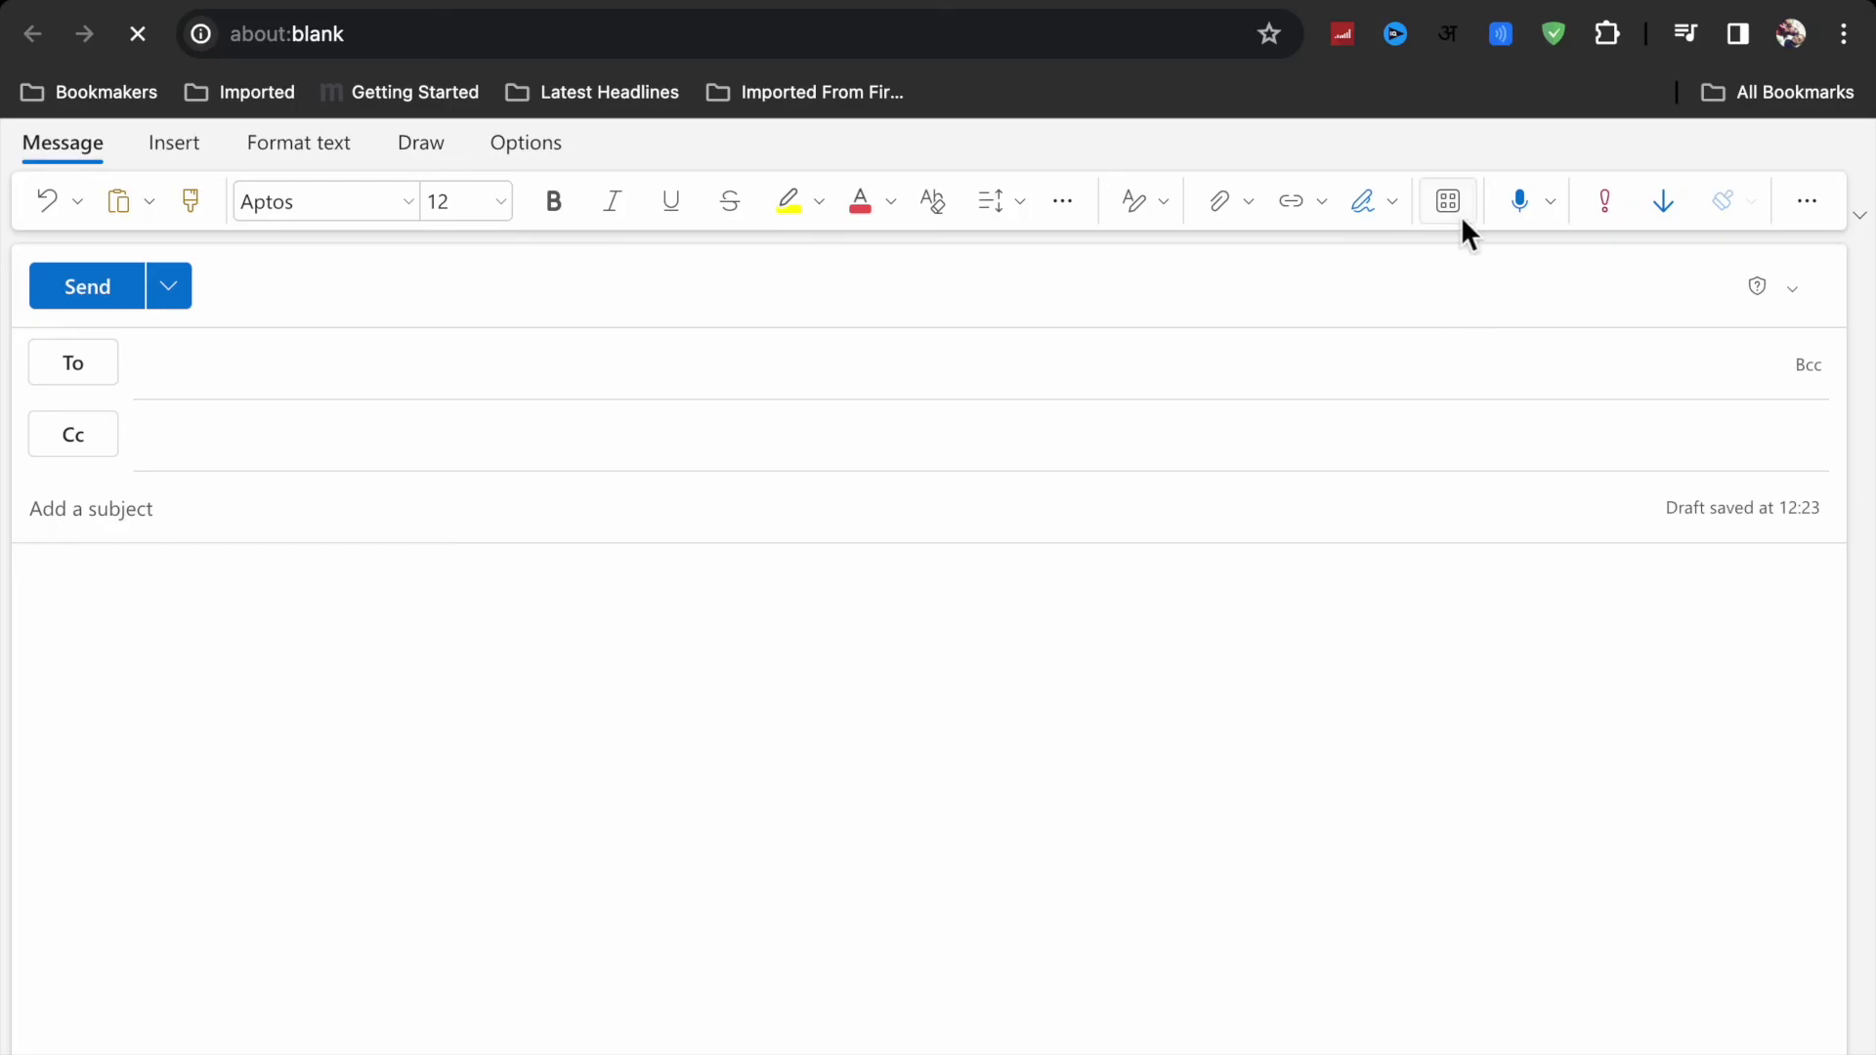
Step: Insert the 'Meeting' template from Apps > My Templates into the body, then close the panel
click(1448, 200)
click(1153, 289)
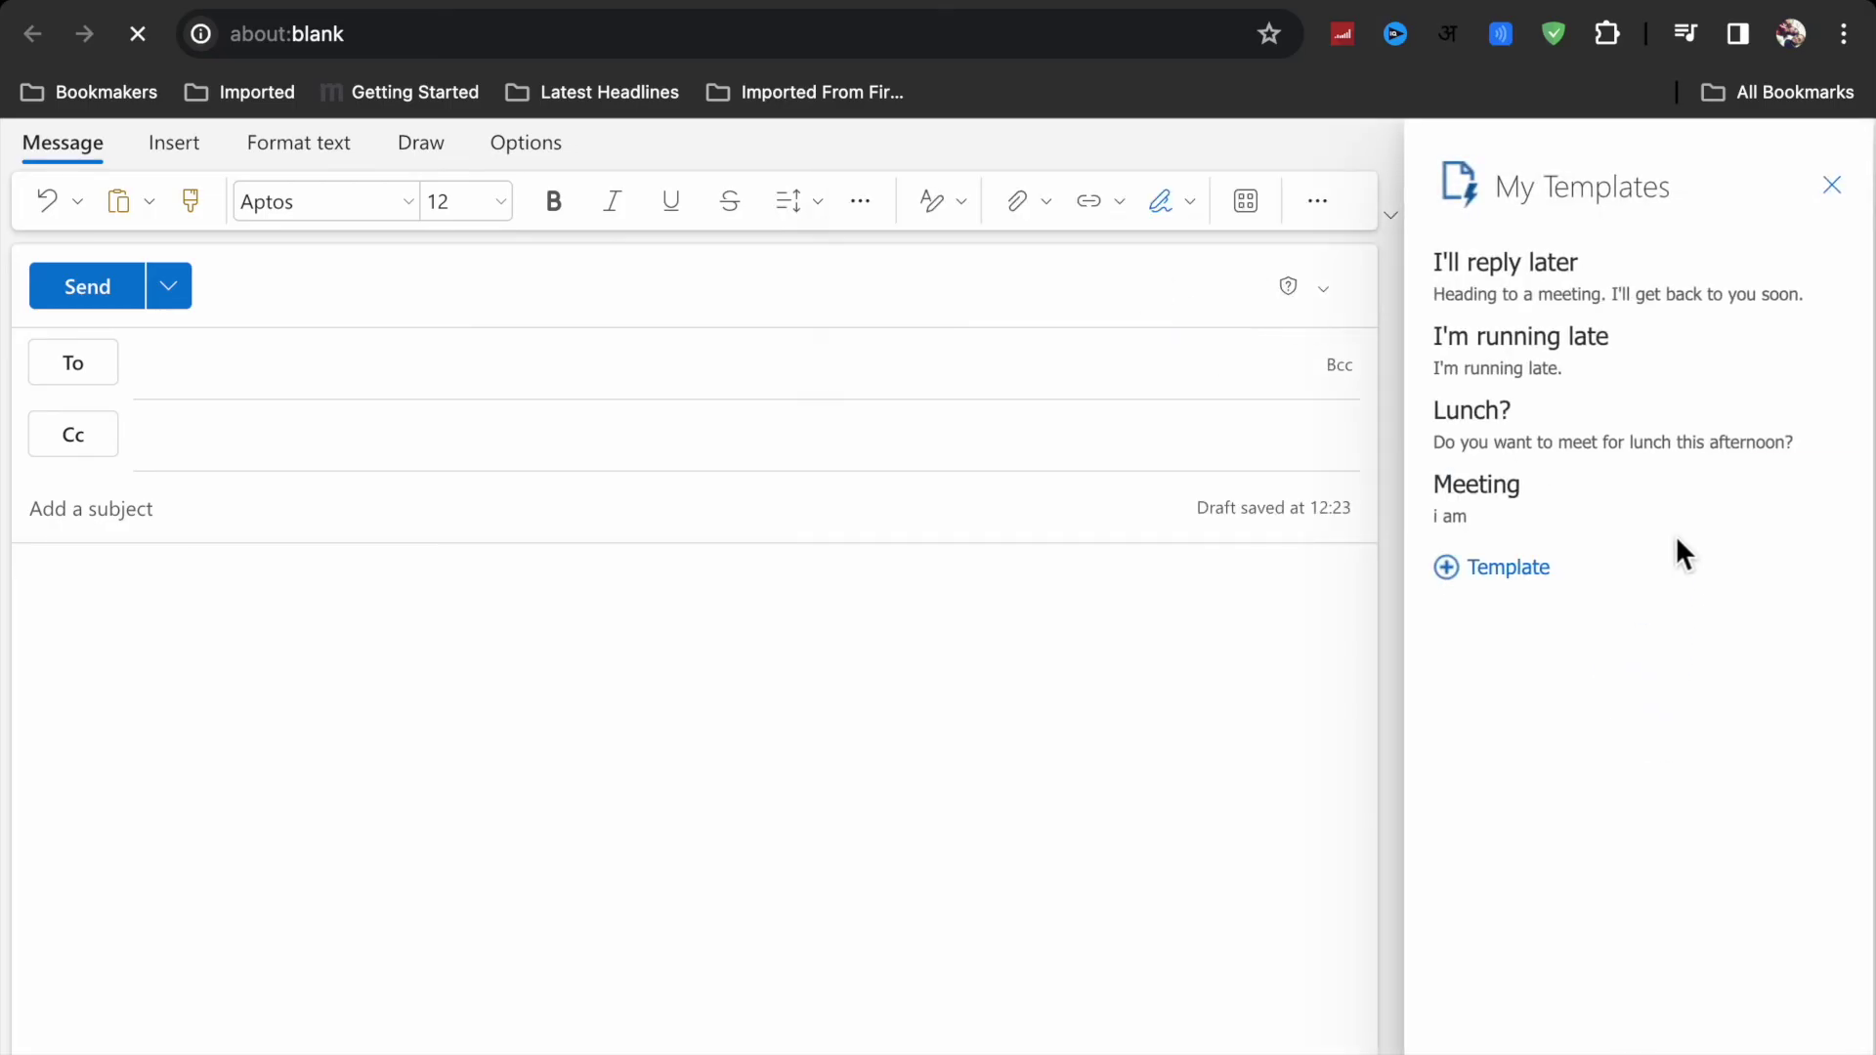
click(1603, 507)
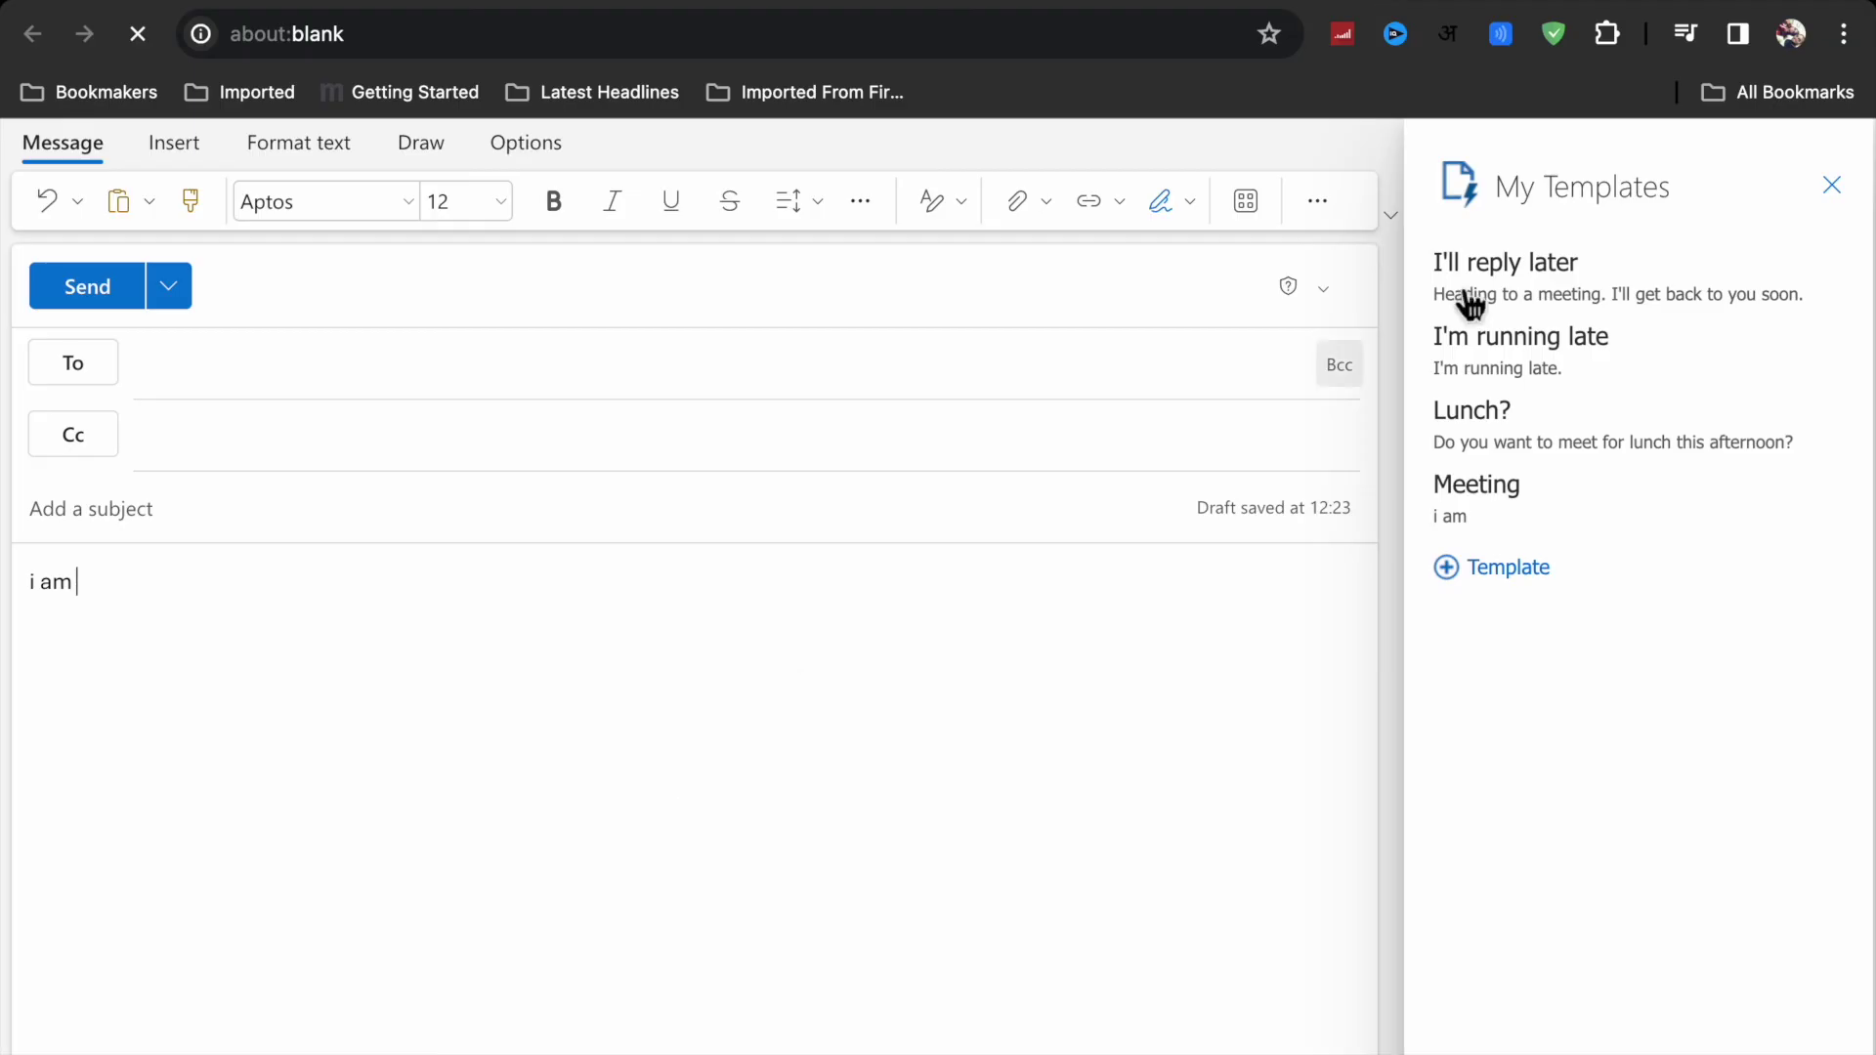
click(1831, 186)
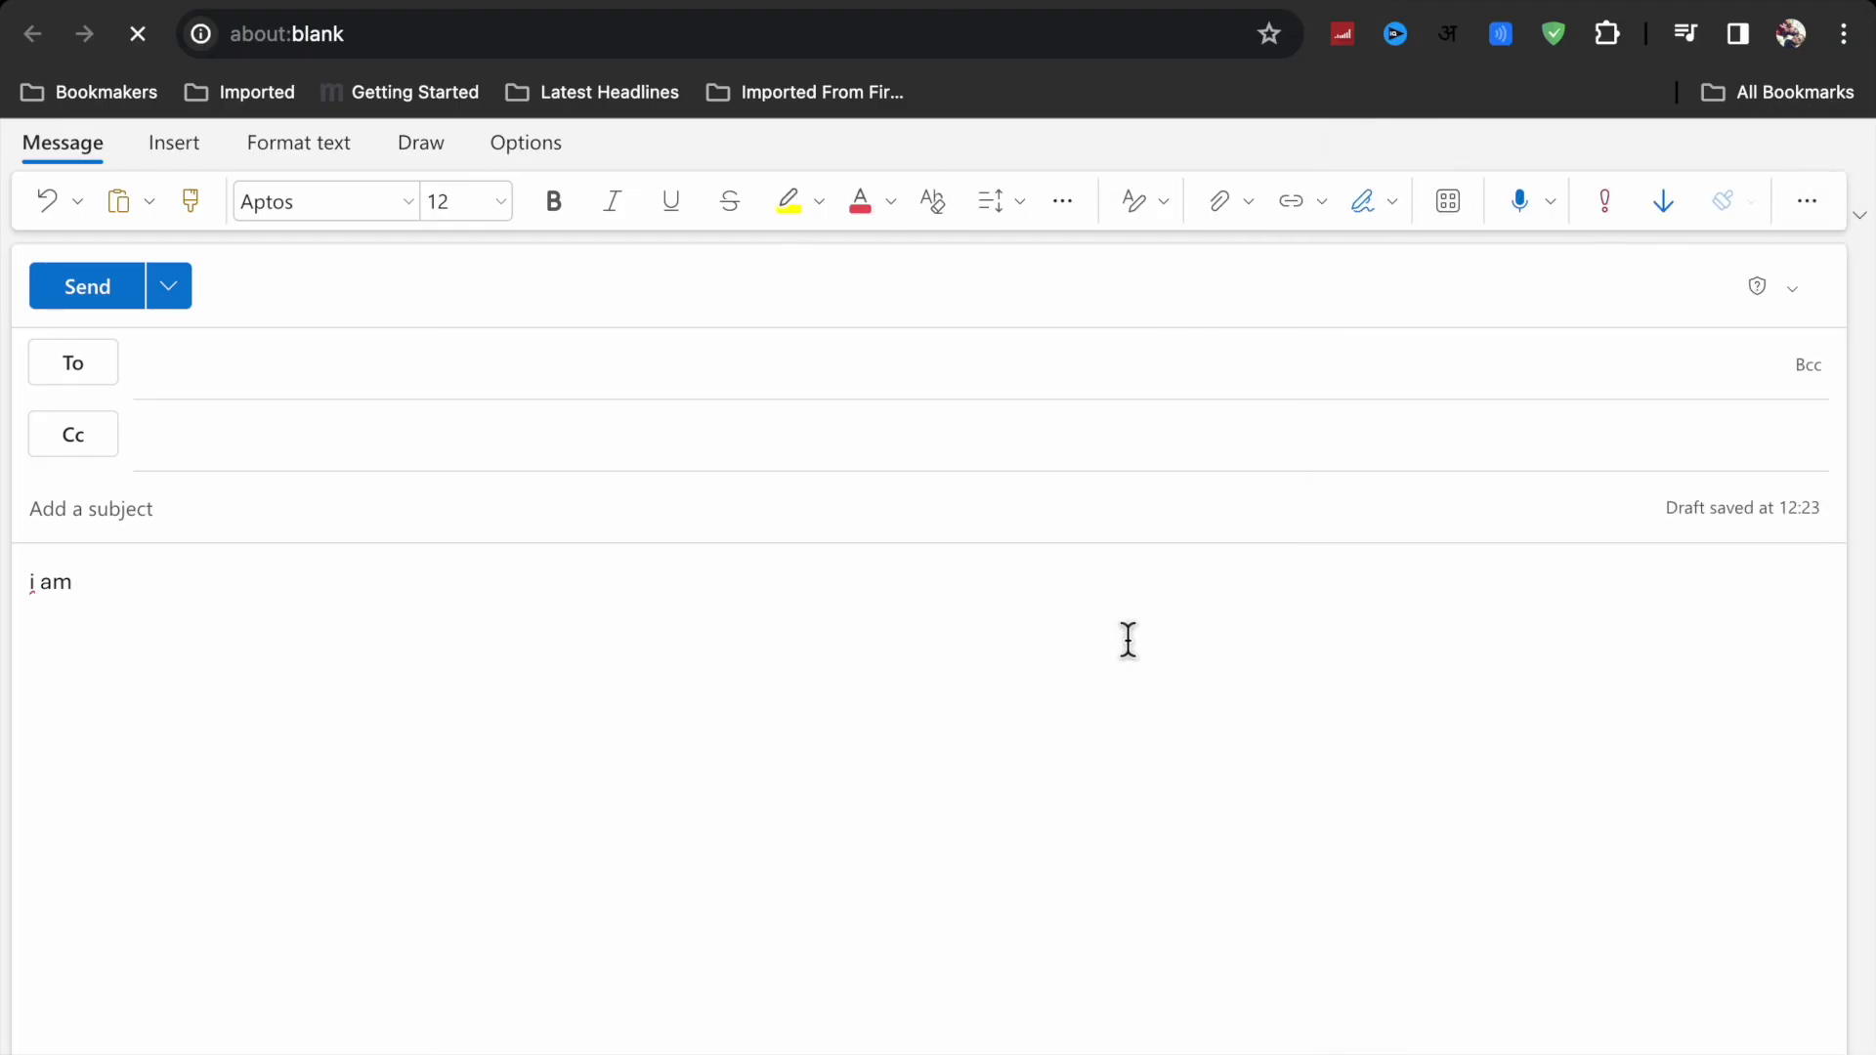